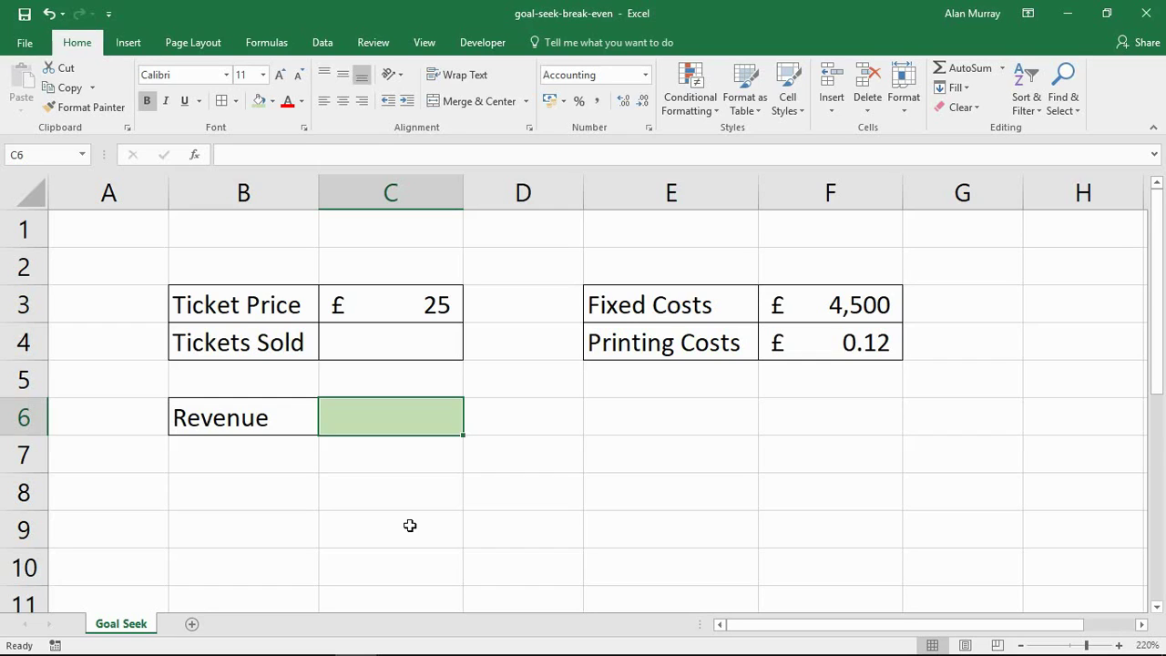
Review the ticket price in C3, empty Tickets Sold in C4, and costs in F3:F4
left_click(353, 306)
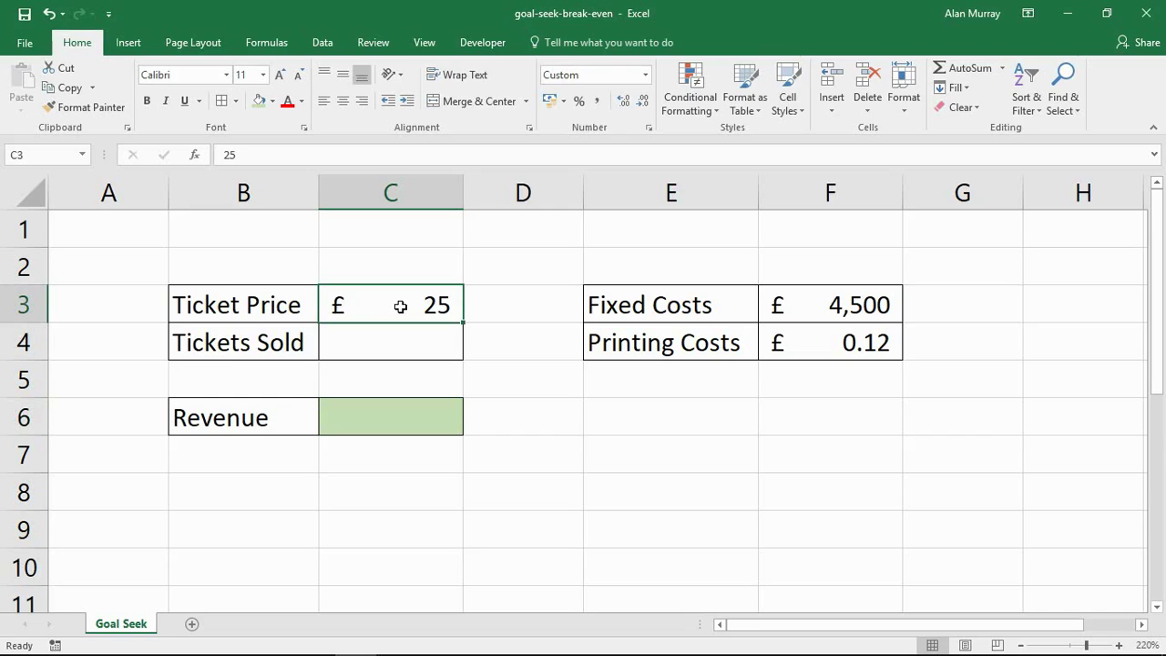
left_click(369, 348)
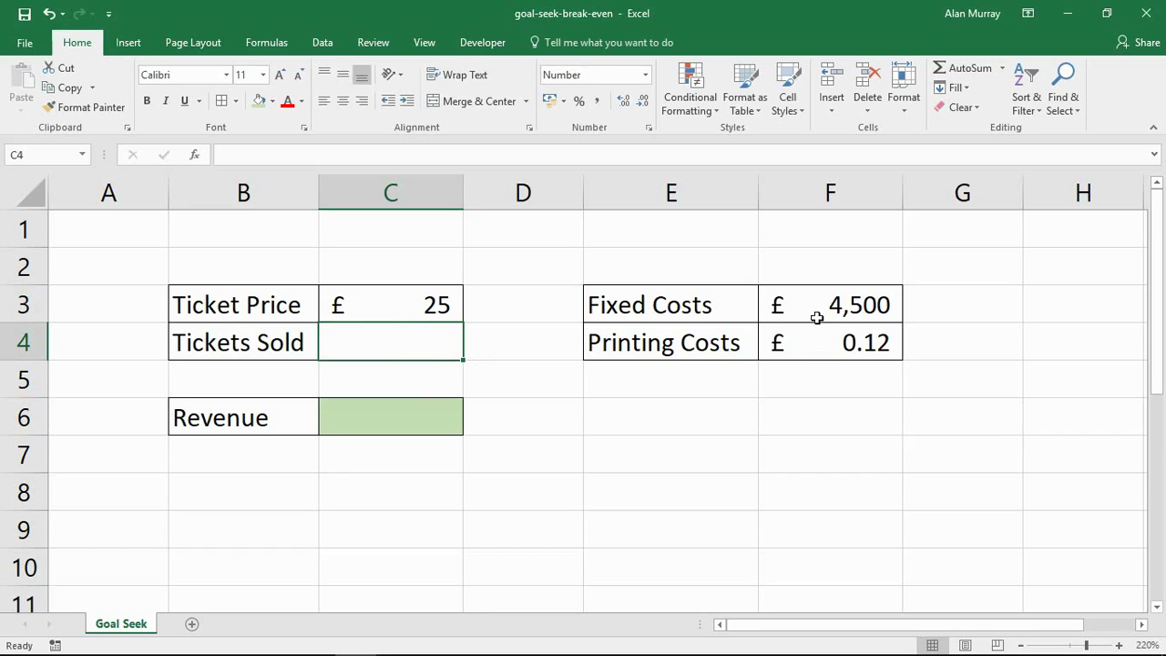
left_click_drag(831, 307, 828, 331)
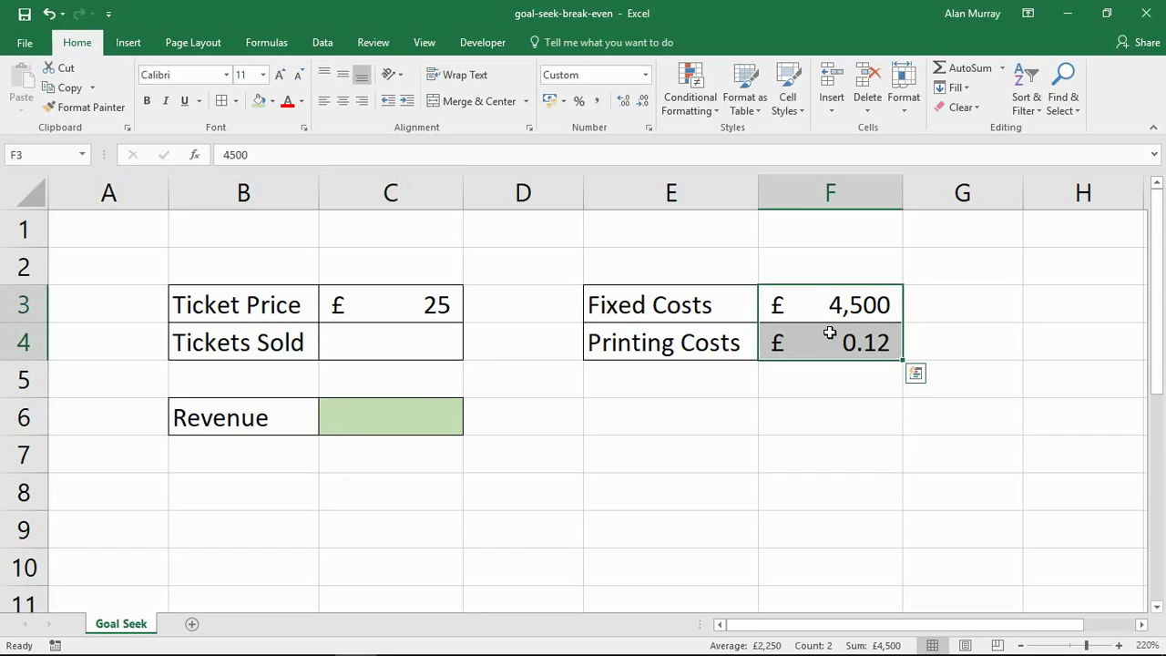
left_click(838, 312)
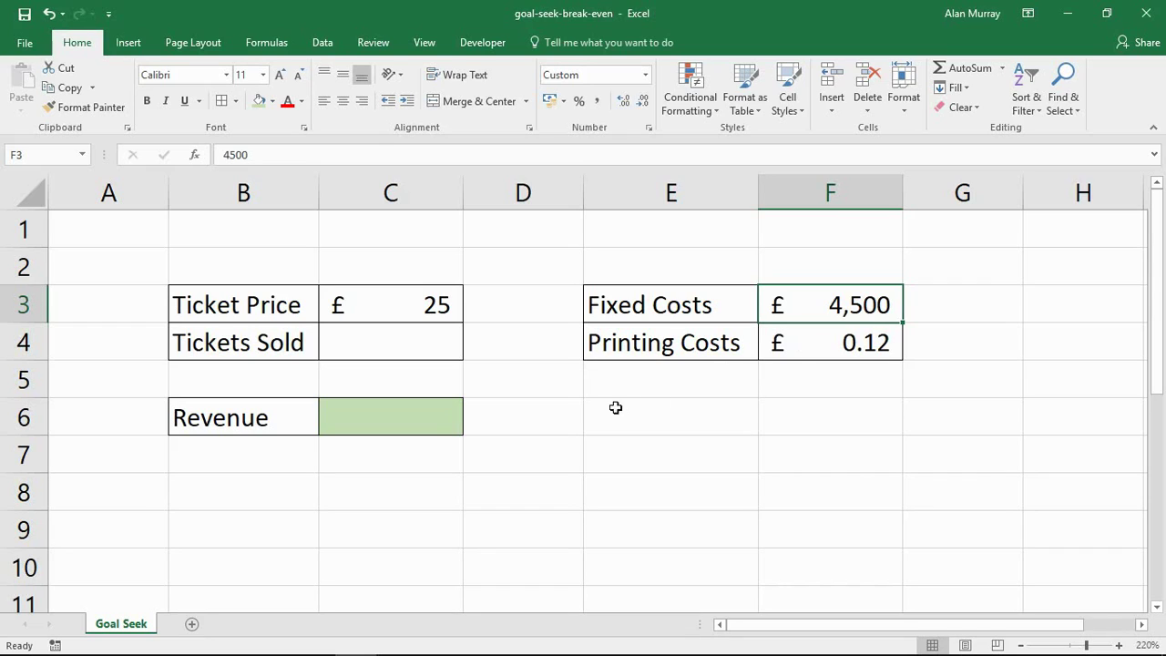
Build the formula =C3*C4-F3-F4*C4 in C6 from the referenced cells
left_click(426, 427)
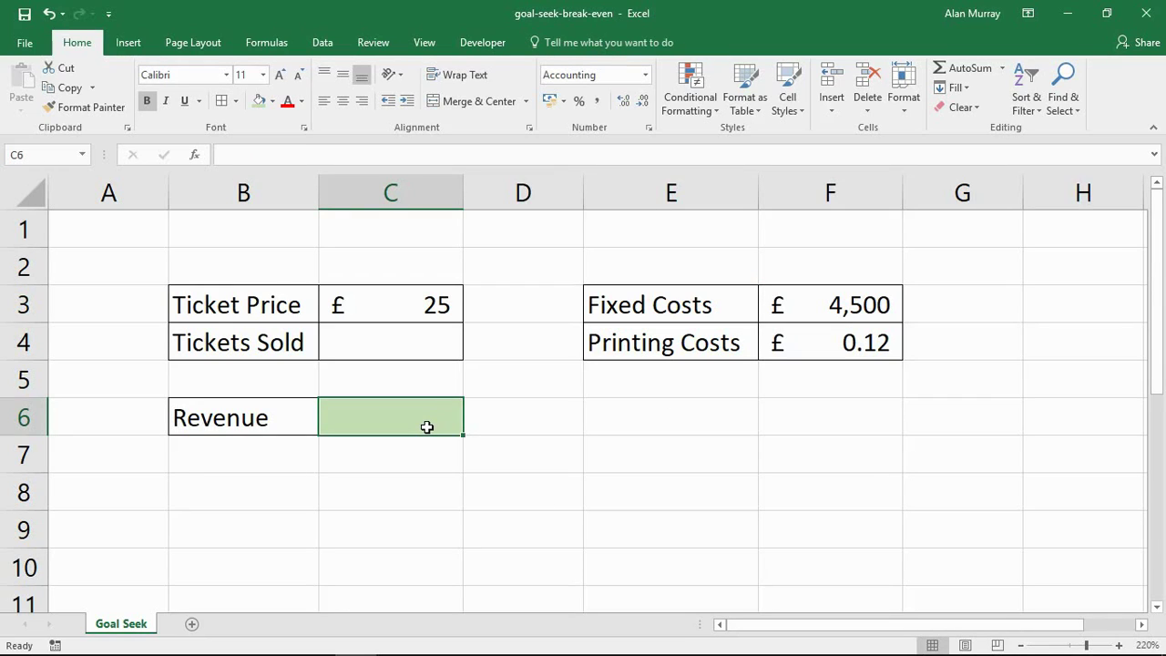
type("=")
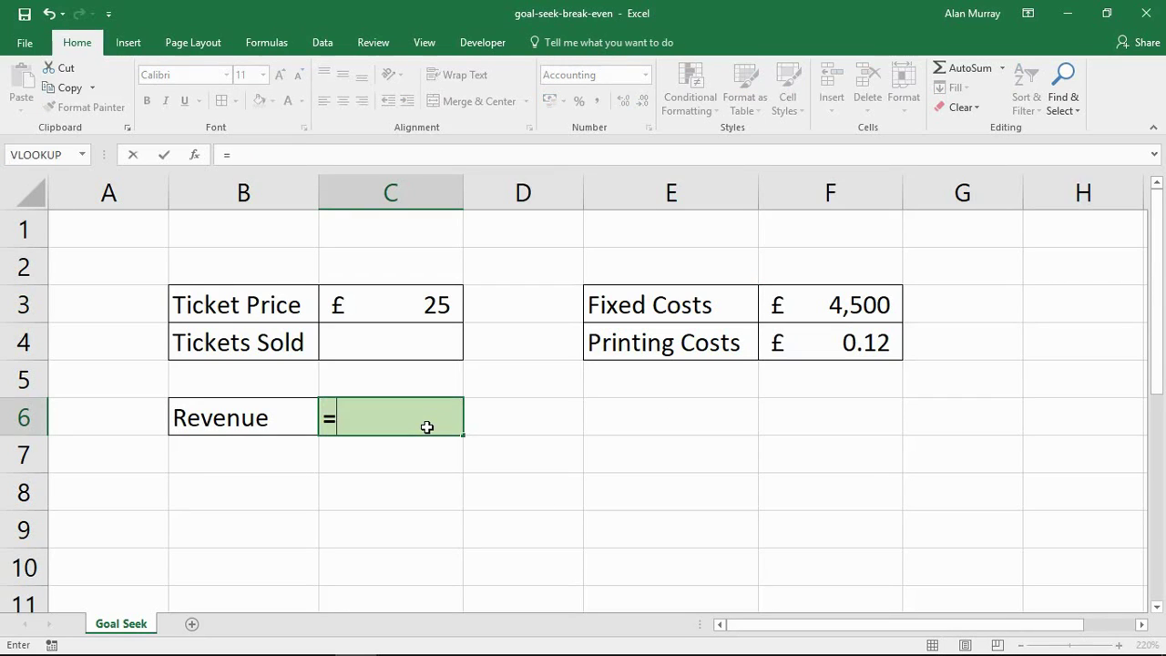
left_click(413, 304)
type("*")
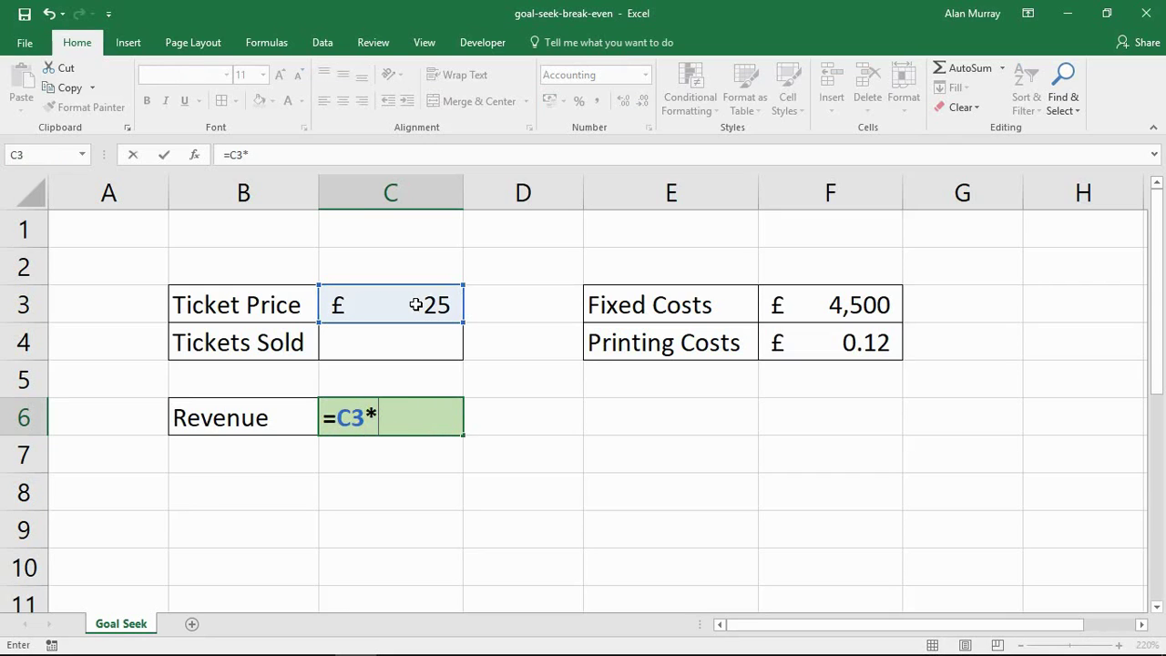
left_click(371, 348)
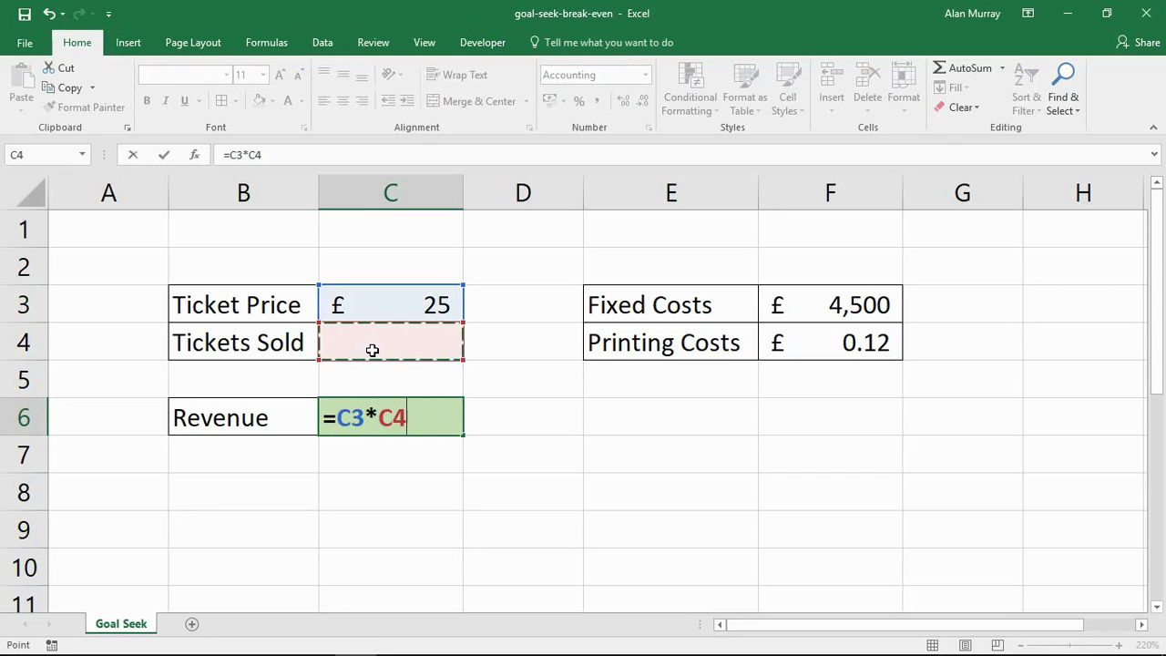
type("-")
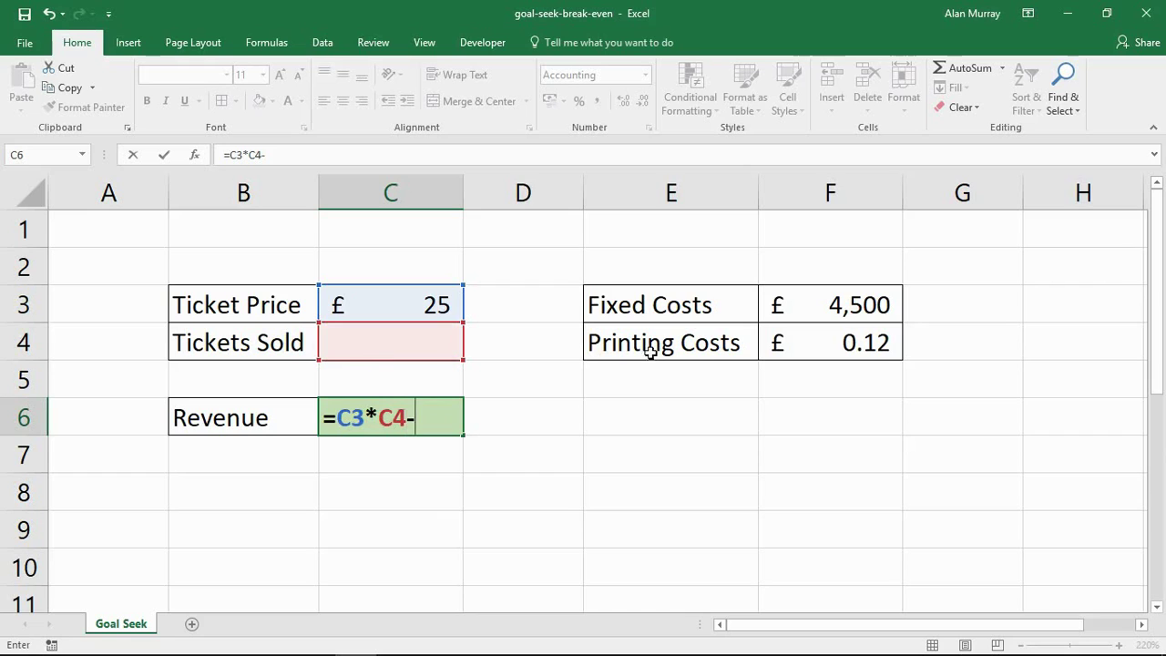
left_click(788, 304)
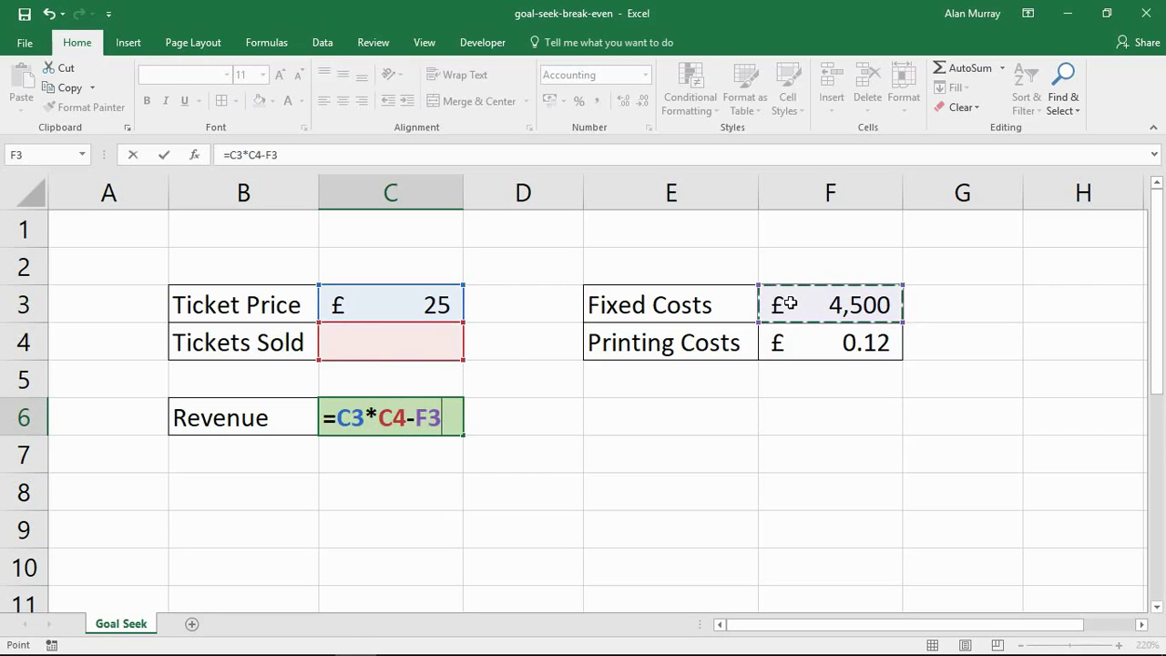
type("-")
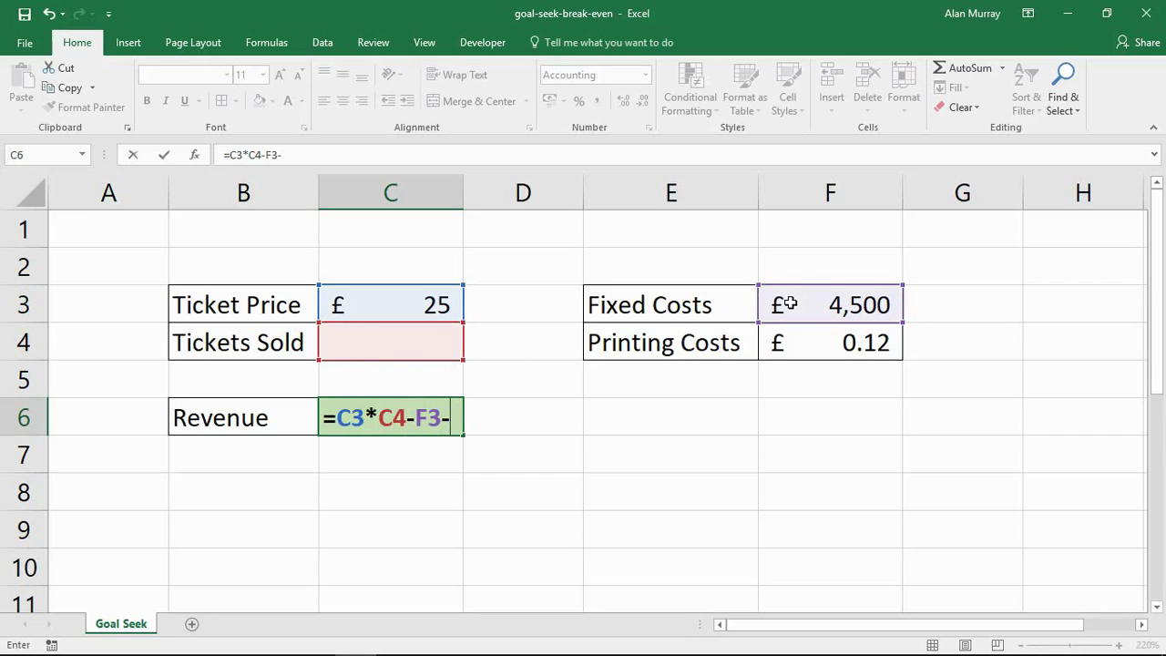
left_click(840, 343)
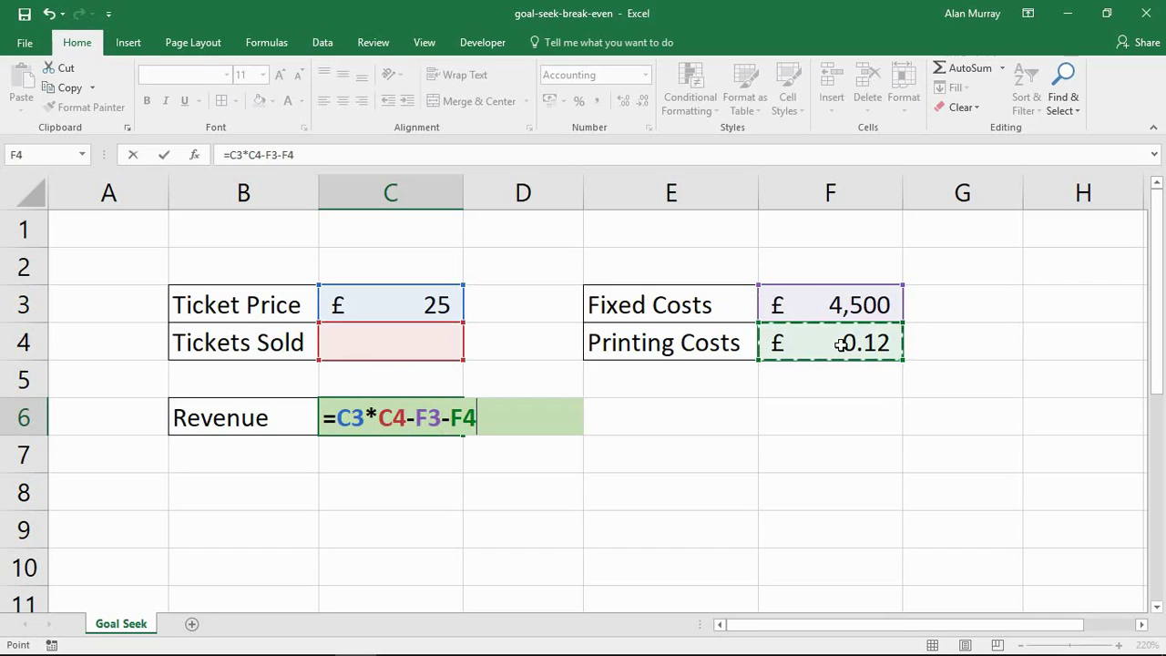
type("*")
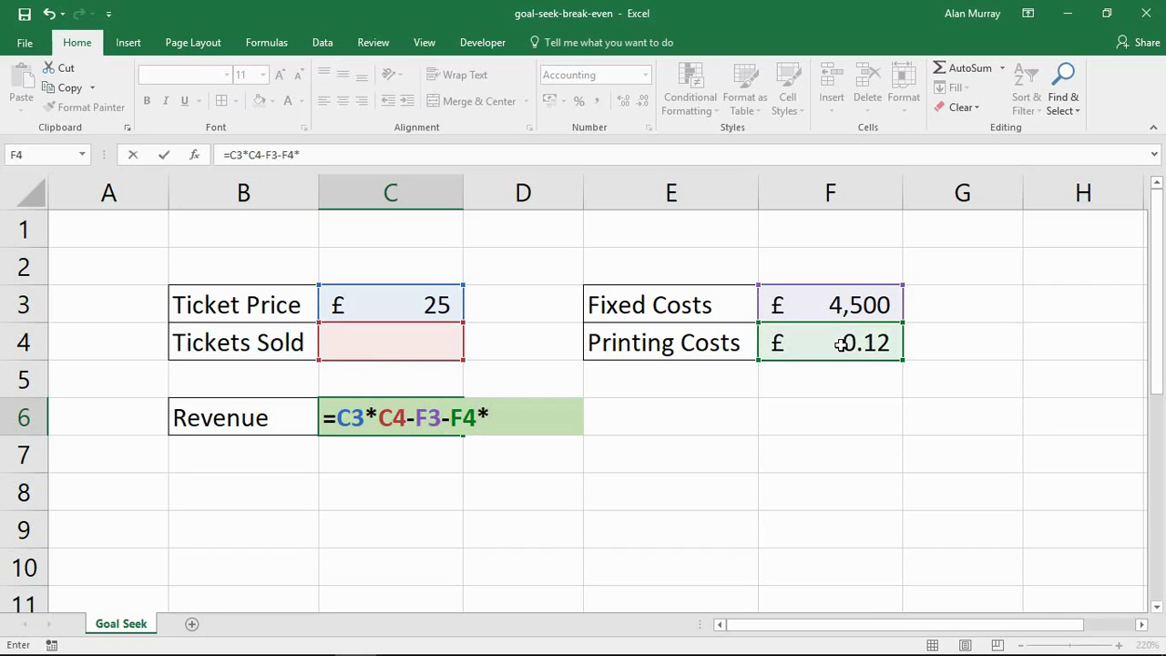
left_click(387, 349)
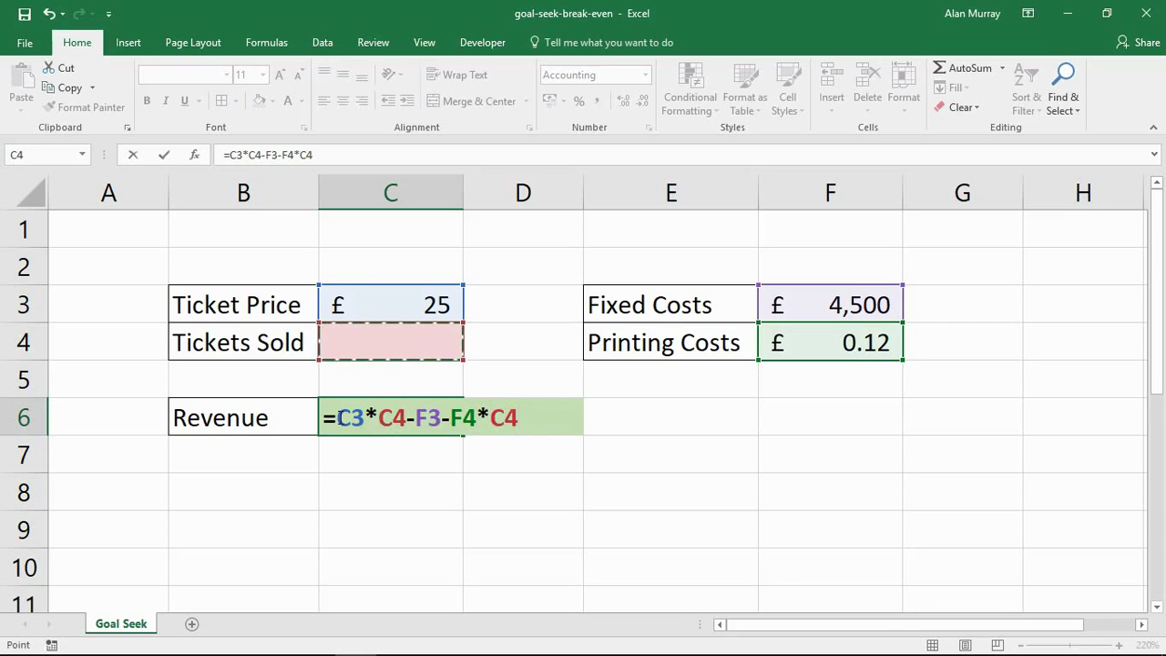
Highlight the formula's parts, then commit it so C6 shows -£4,500.00
left_click_drag(339, 417, 407, 419)
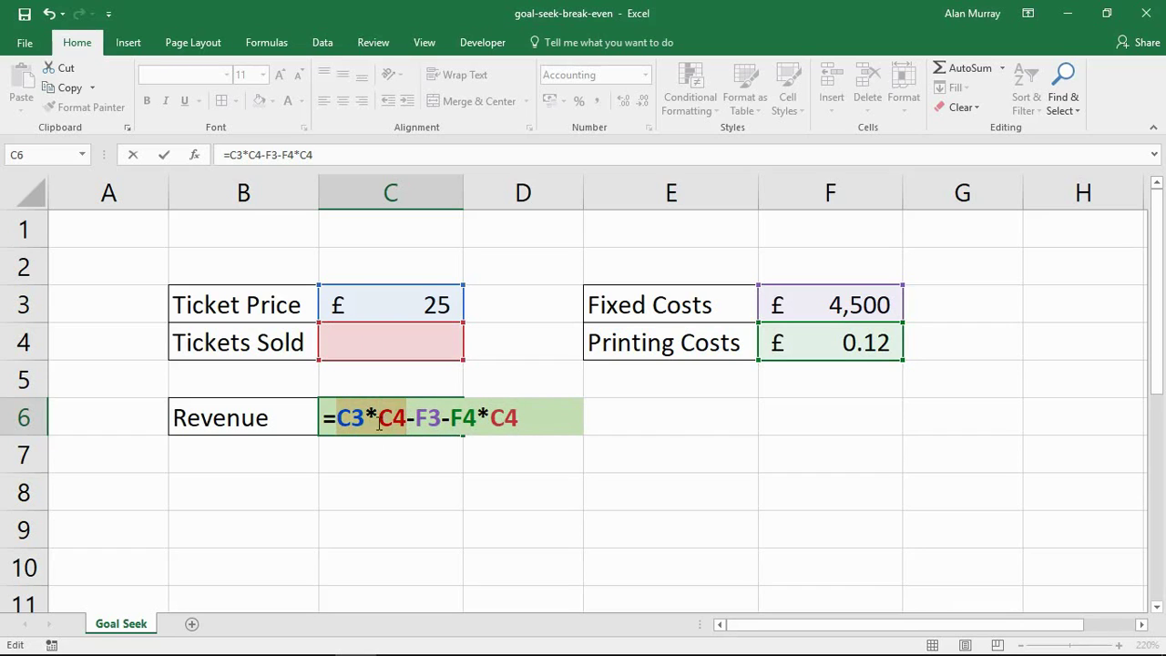
left_click_drag(450, 417, 521, 417)
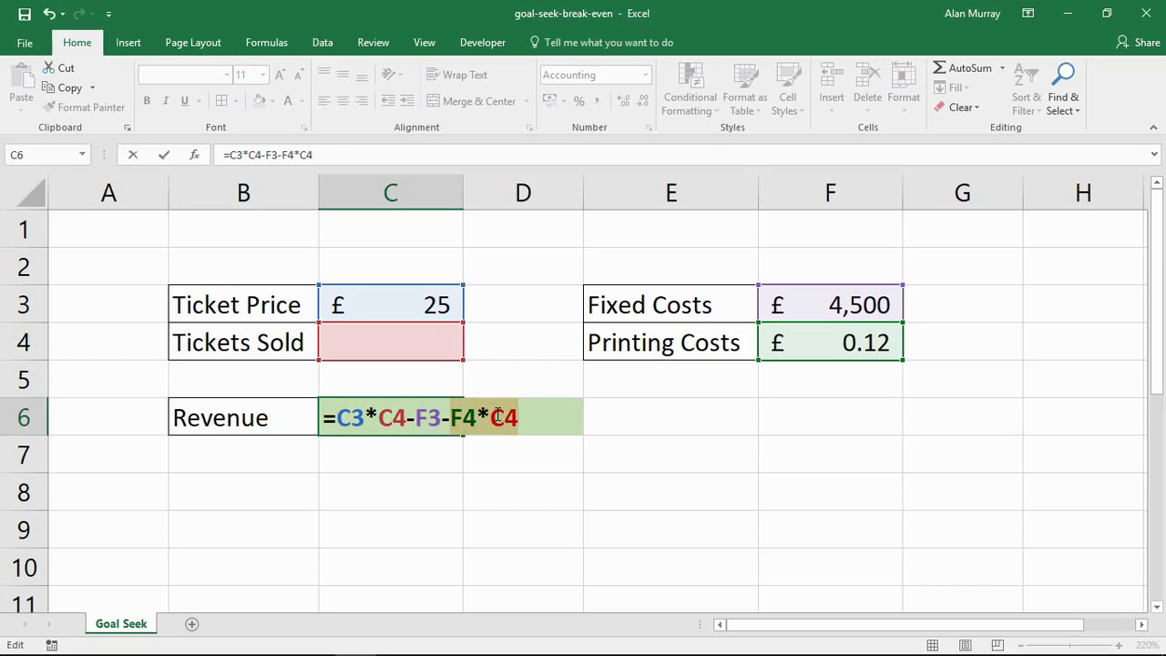
double_click(419, 419)
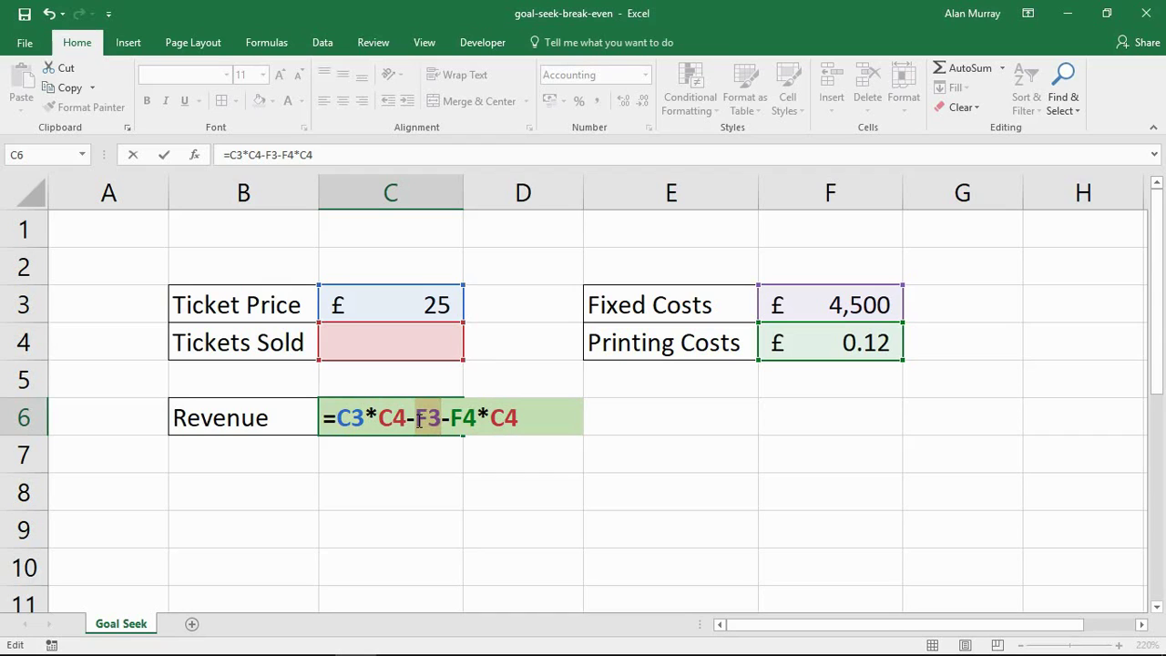
key("Return")
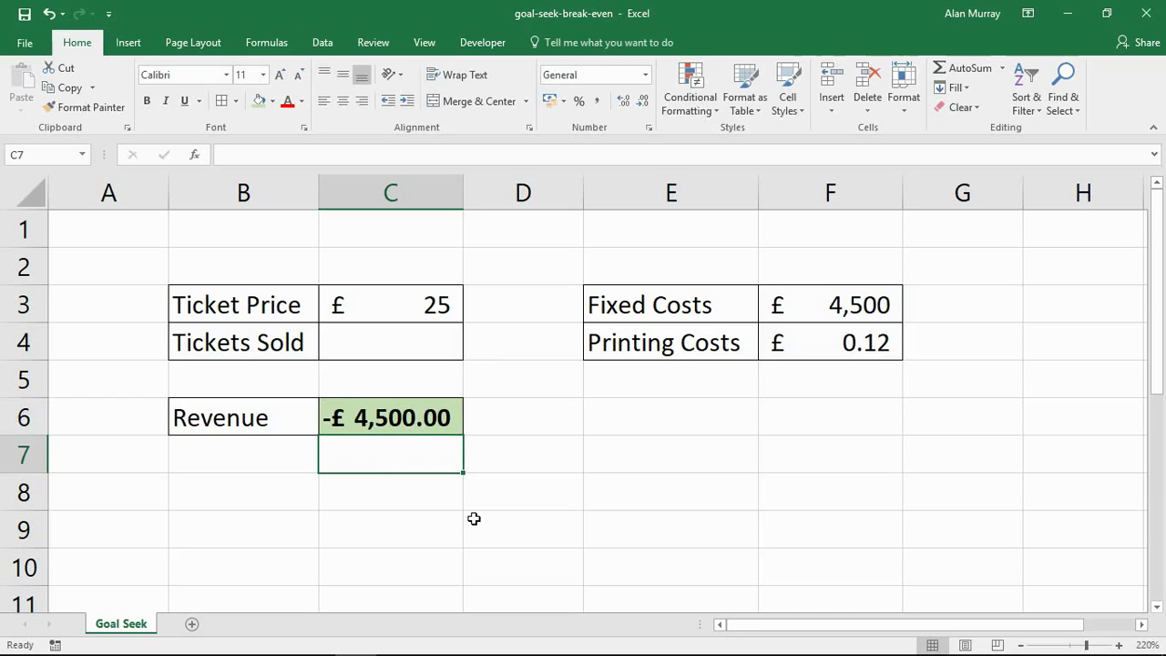
Inspect C4, F4 and the C6 formula =C3*C4-F3-F4*C4, then show the Data ribbon
left_click(389, 339)
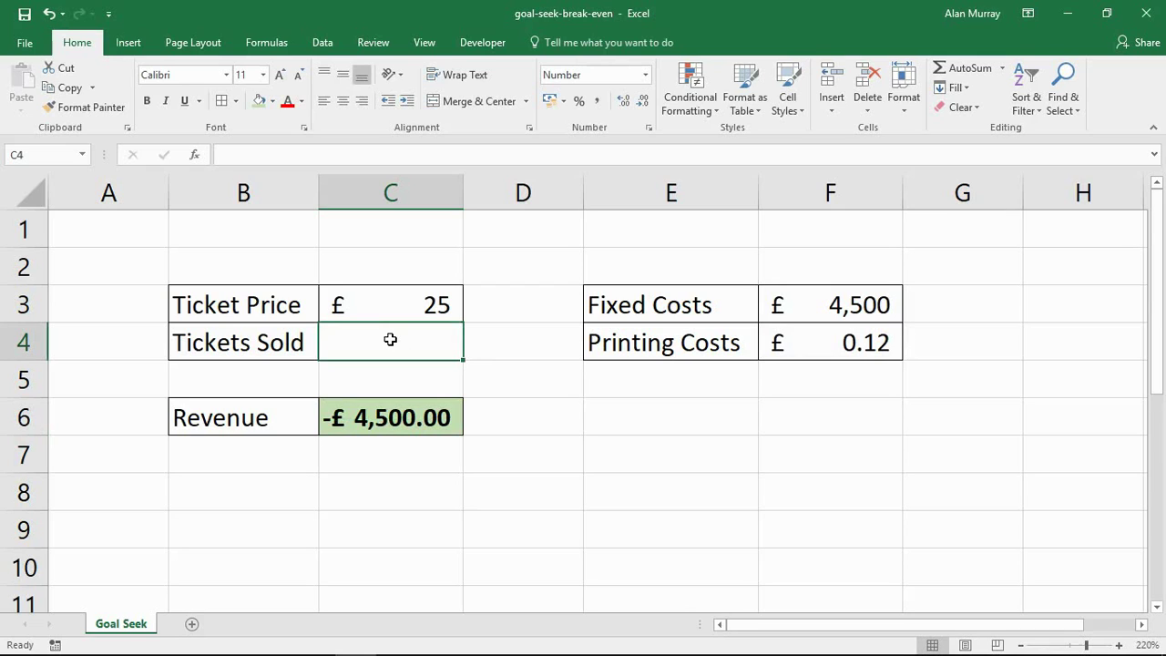
left_click(880, 344)
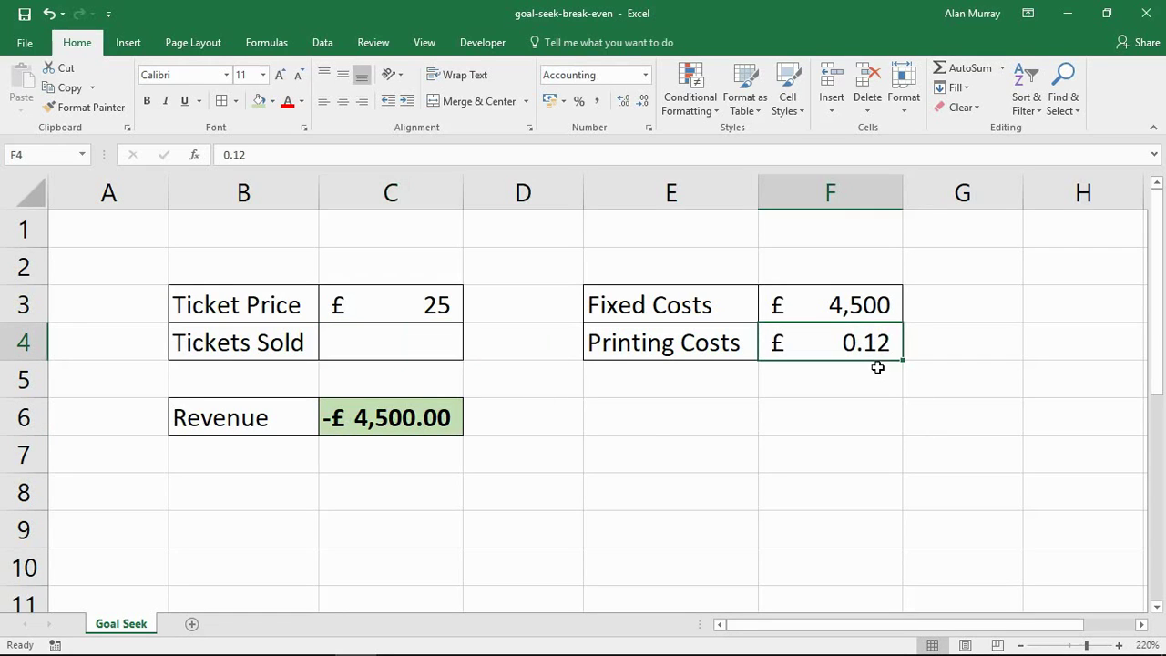
left_click(521, 452)
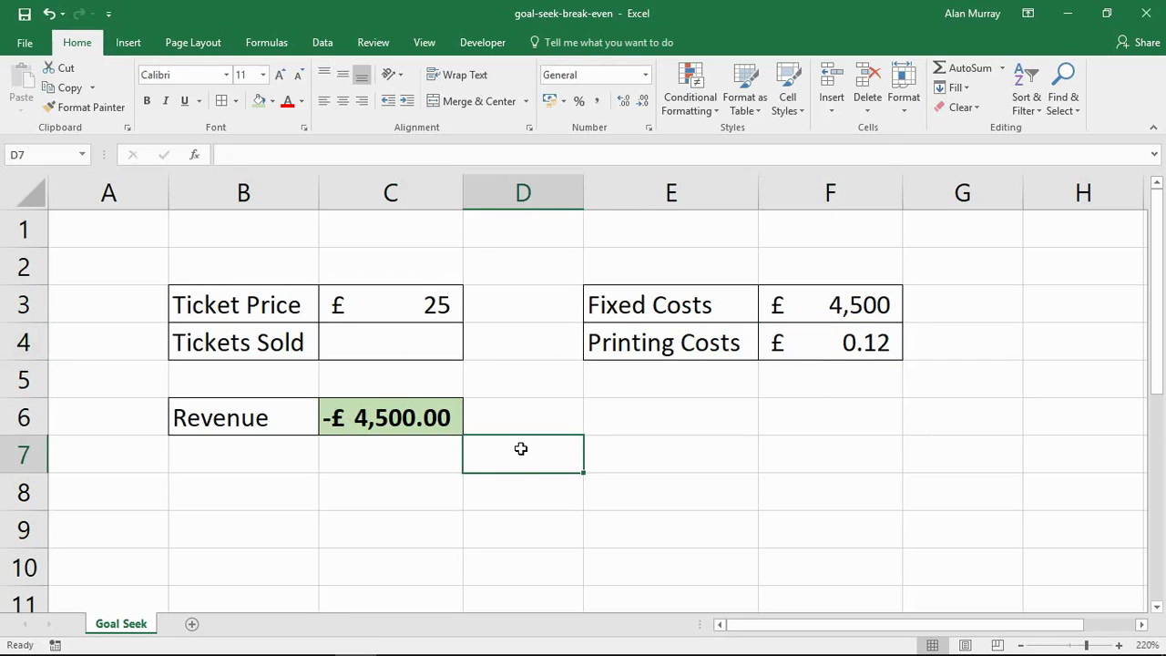
left_click(435, 421)
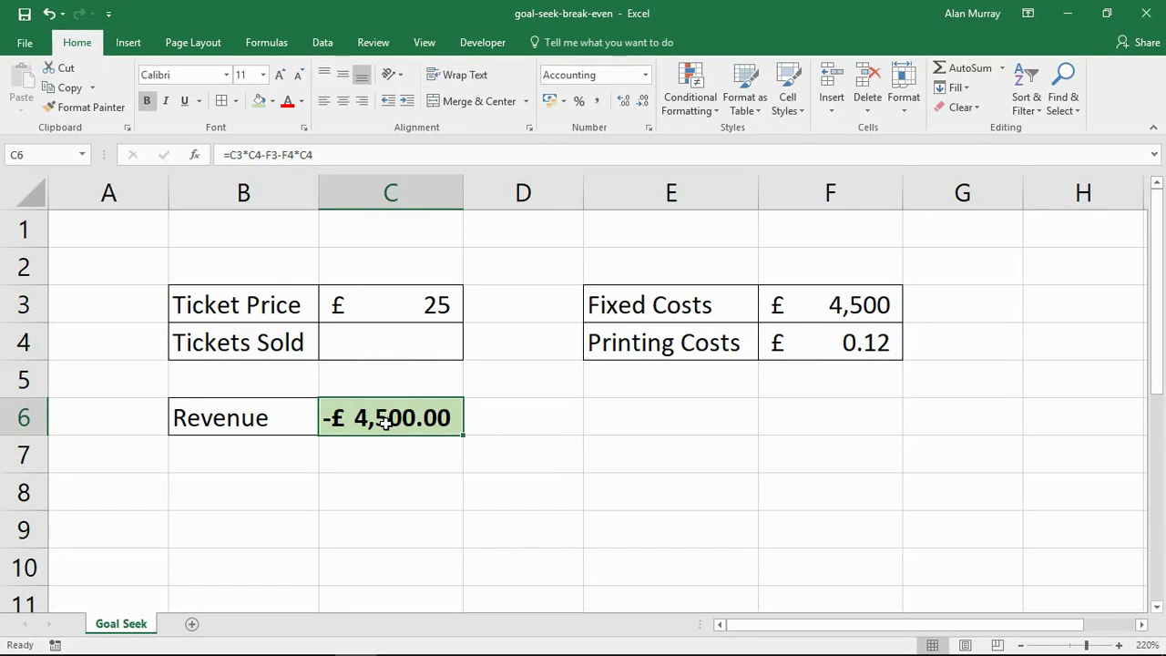
left_click(323, 46)
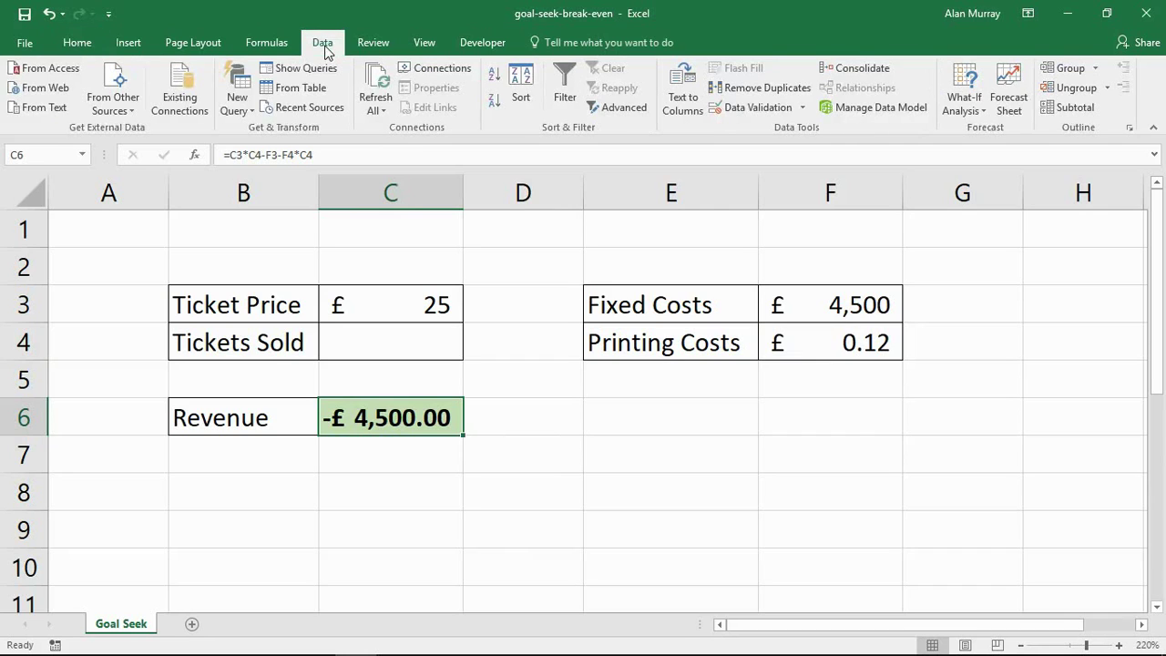
Launch What-If Analysis > Goal Seek with C6 as the set cell, dialog placed beside the table
left_click(958, 111)
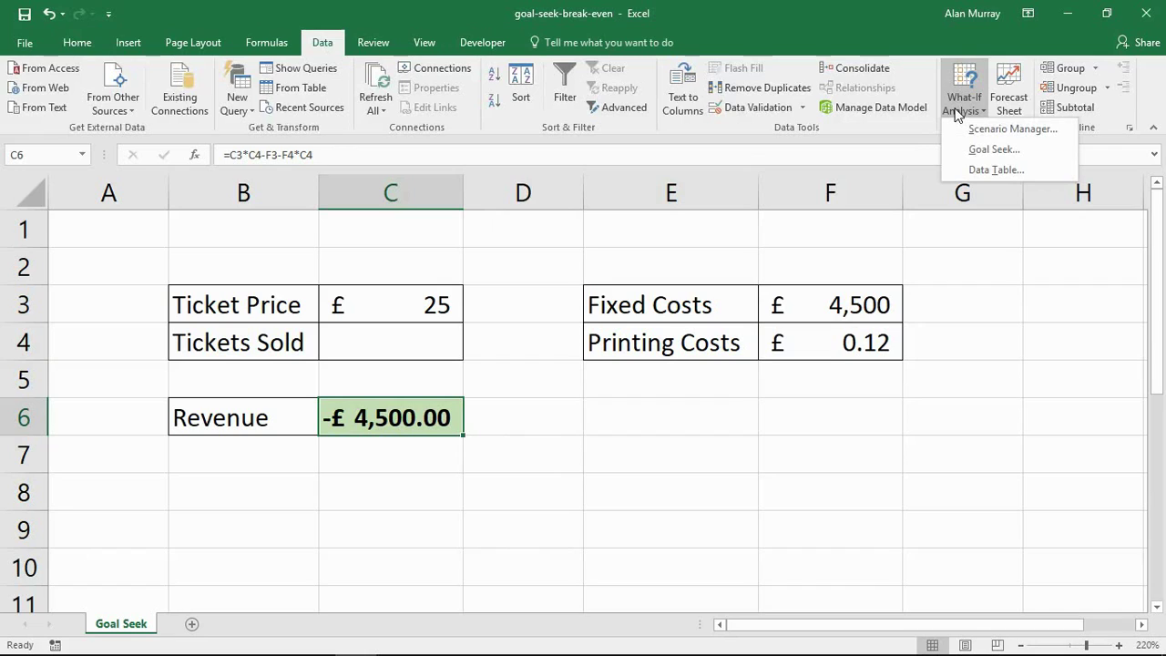
left_click(994, 150)
left_click_drag(830, 164, 508, 219)
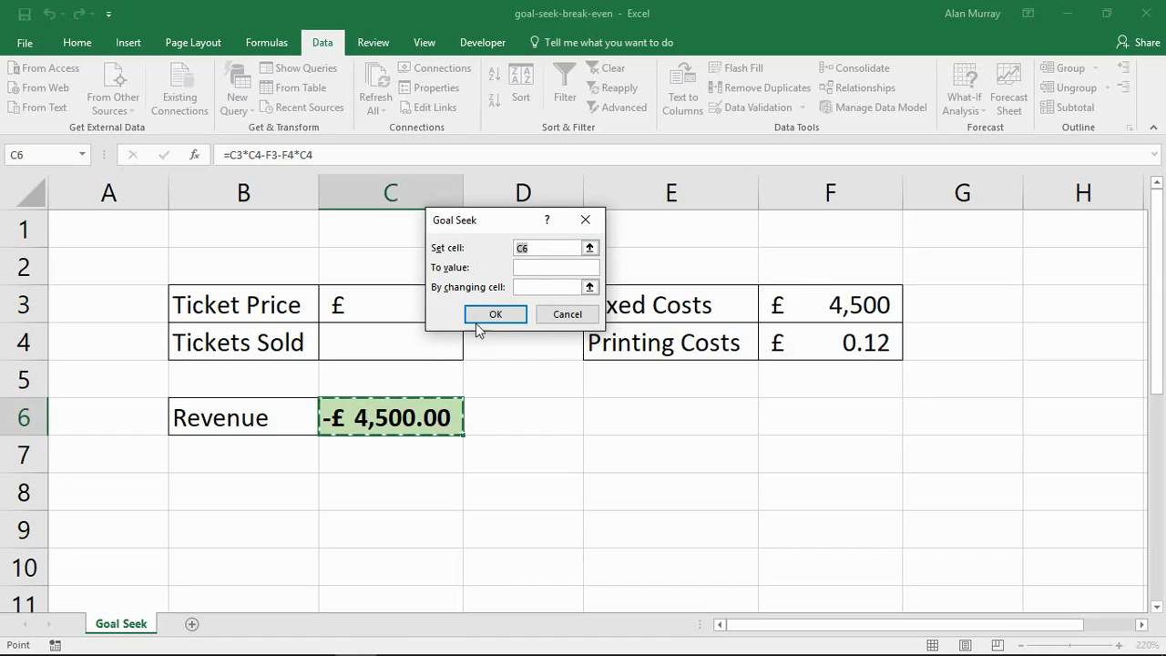
Goal Seek C6 to 0 by changing C4, giving 181 break-even tickets
left_click(545, 267)
type("0")
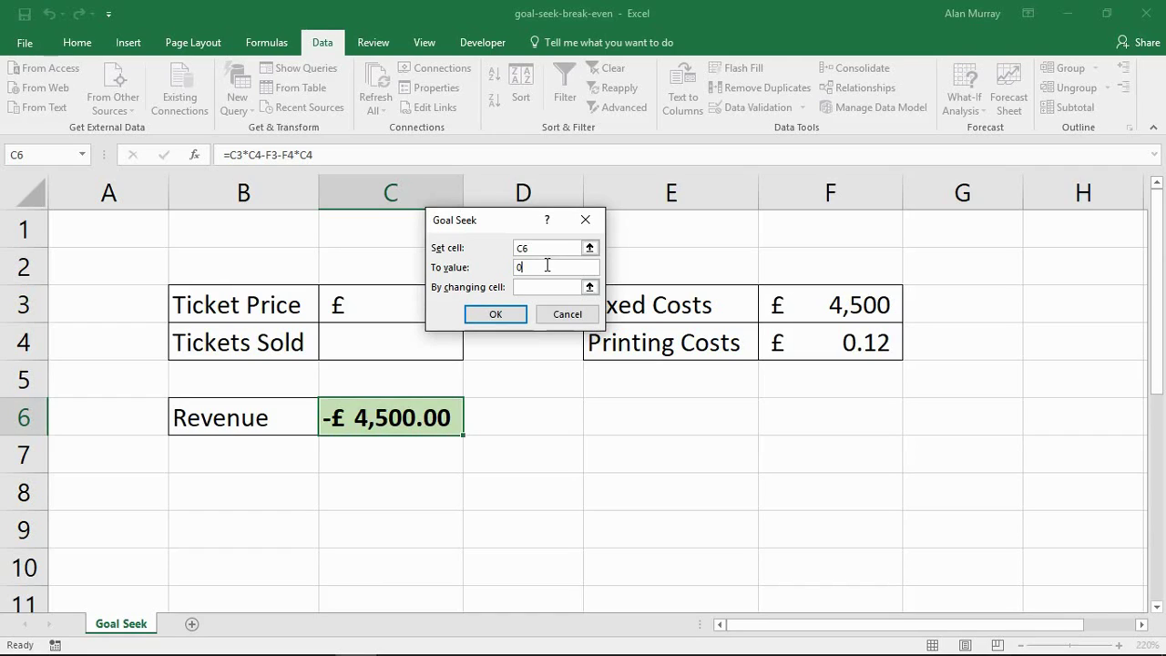
left_click(543, 287)
left_click(371, 351)
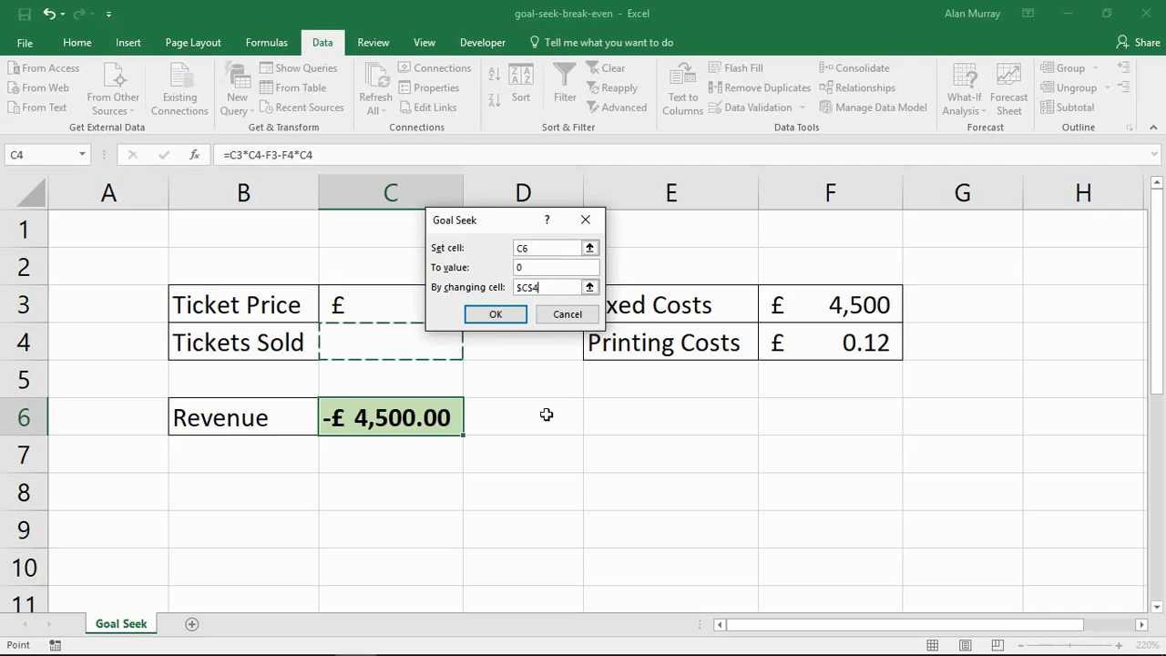
left_click(495, 314)
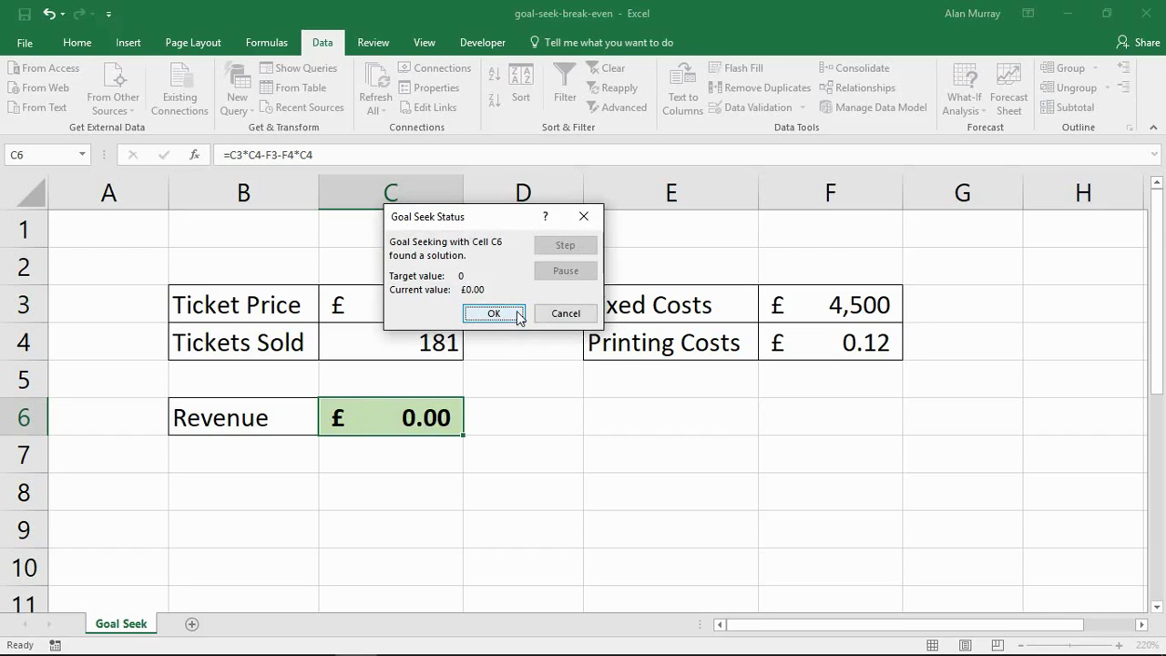
left_click(519, 314)
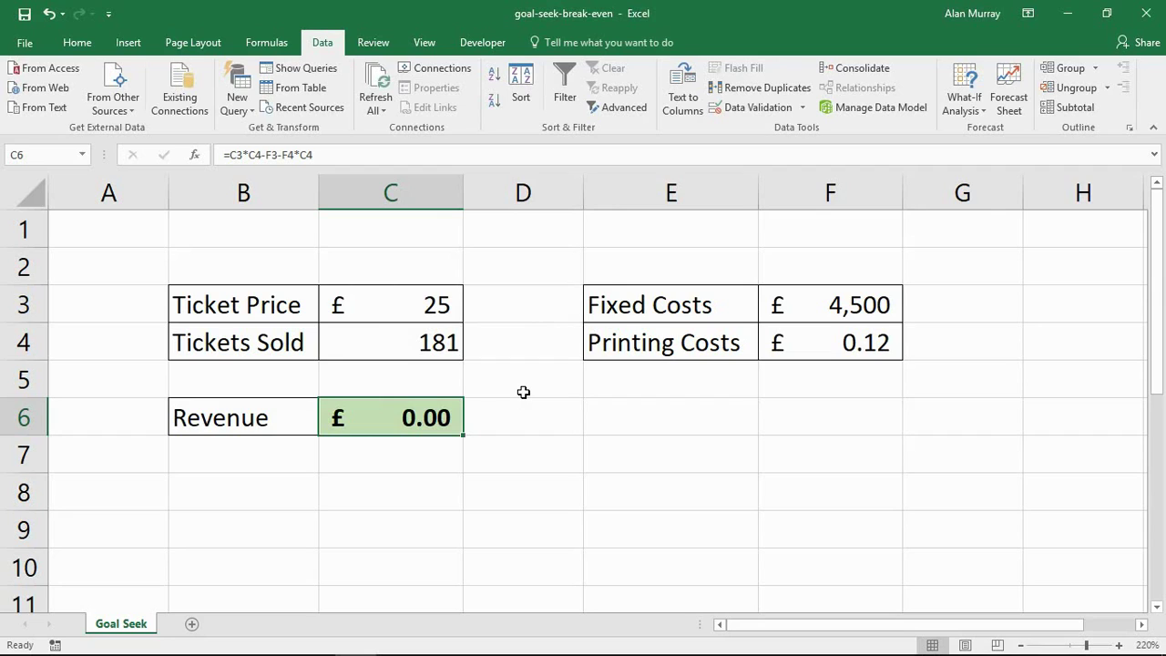
left_click(416, 304)
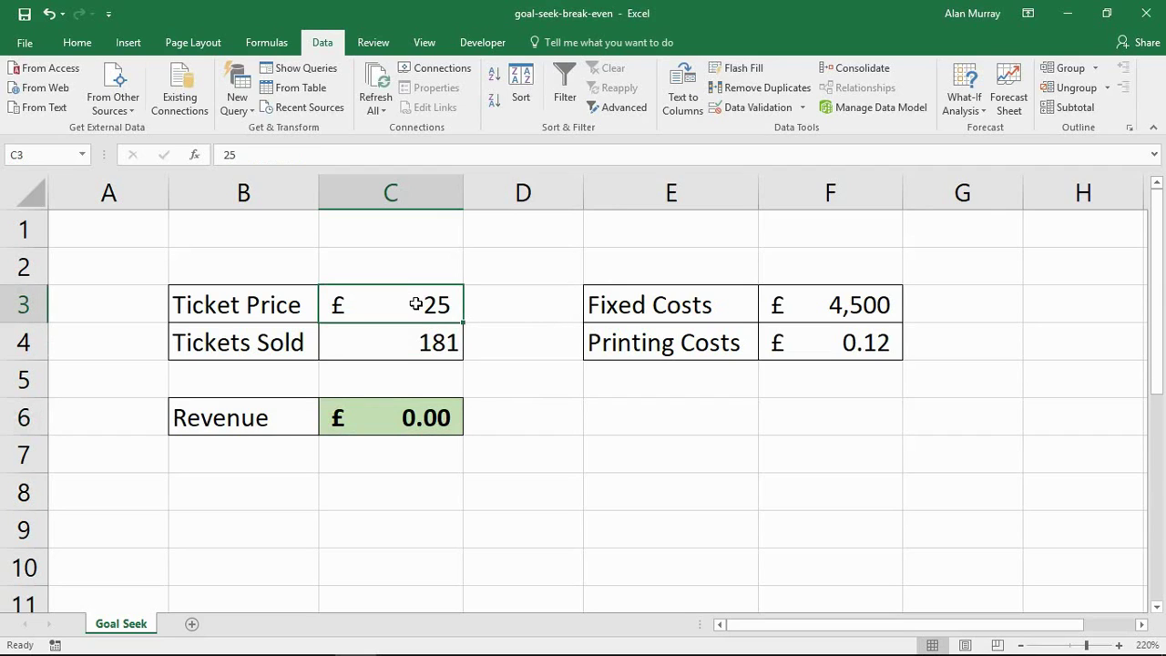
left_click_drag(834, 305, 835, 333)
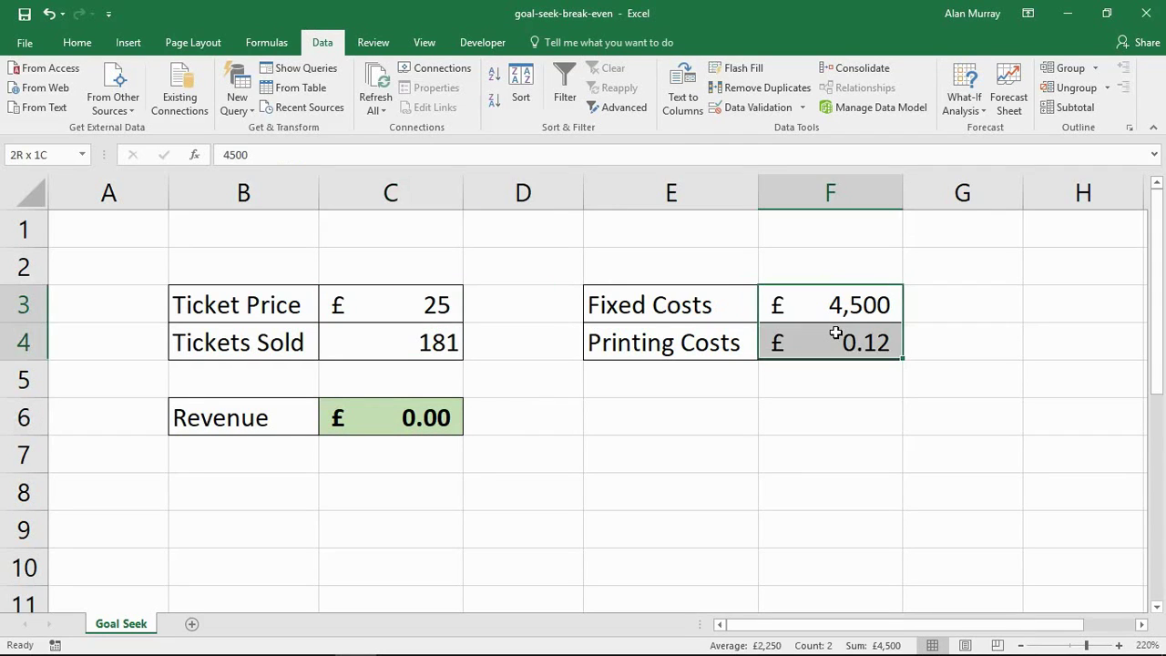
left_click(823, 389)
left_click(373, 338)
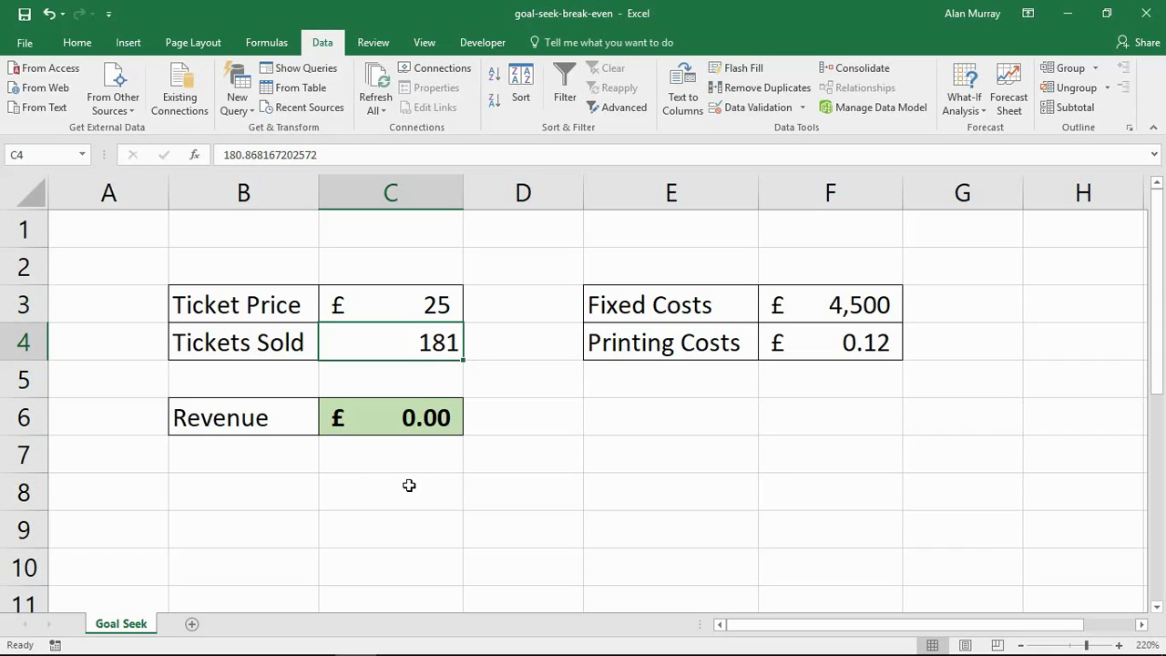
left_click(433, 406)
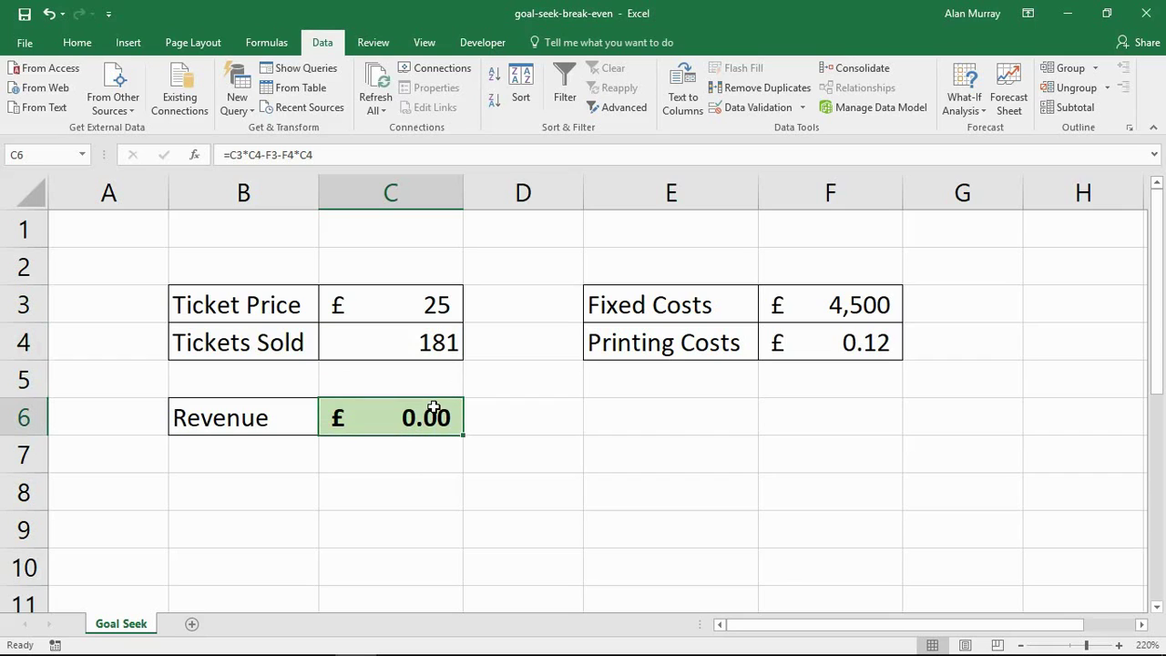
Start a new Goal Seek on C6 with a target value of 3000
left_click(964, 103)
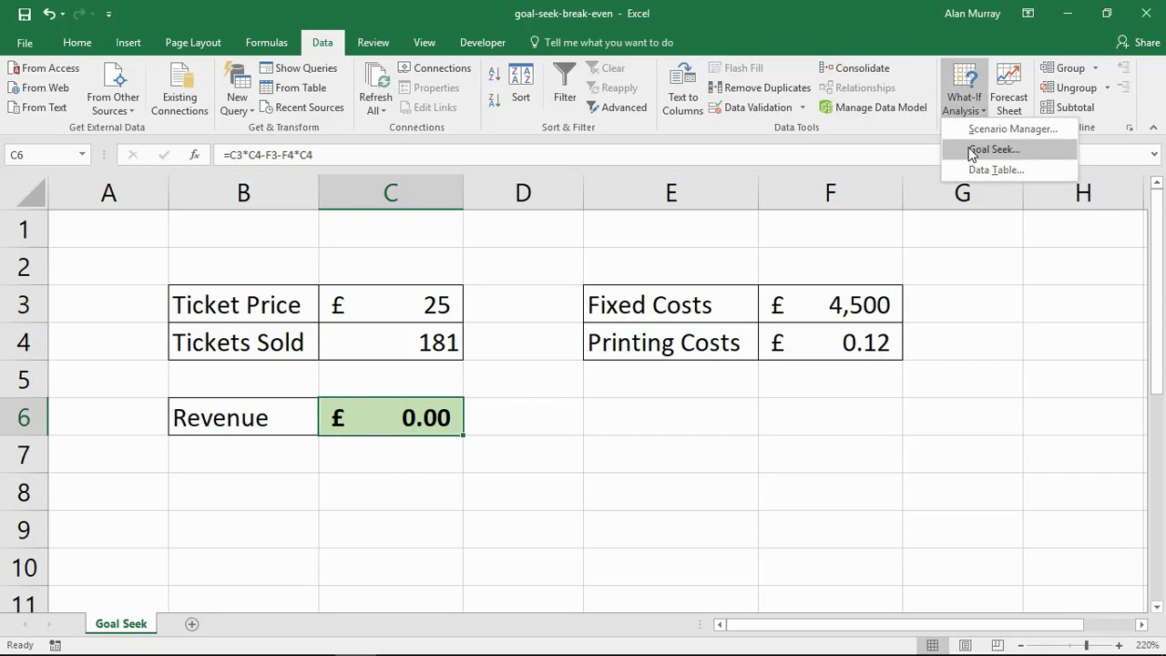
left_click(971, 150)
left_click(522, 265)
left_click_drag(473, 219, 531, 224)
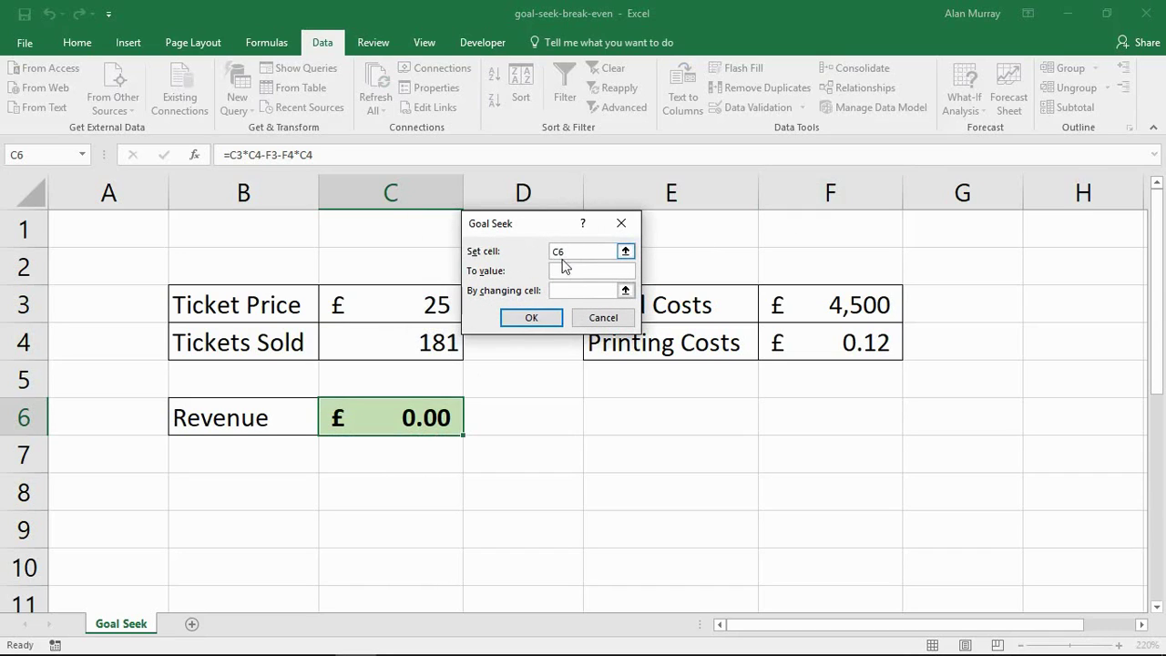
type("3000")
Vary C4 and accept the solution: 301 tickets for £3,000.00 revenue
left_click(574, 290)
left_click(426, 346)
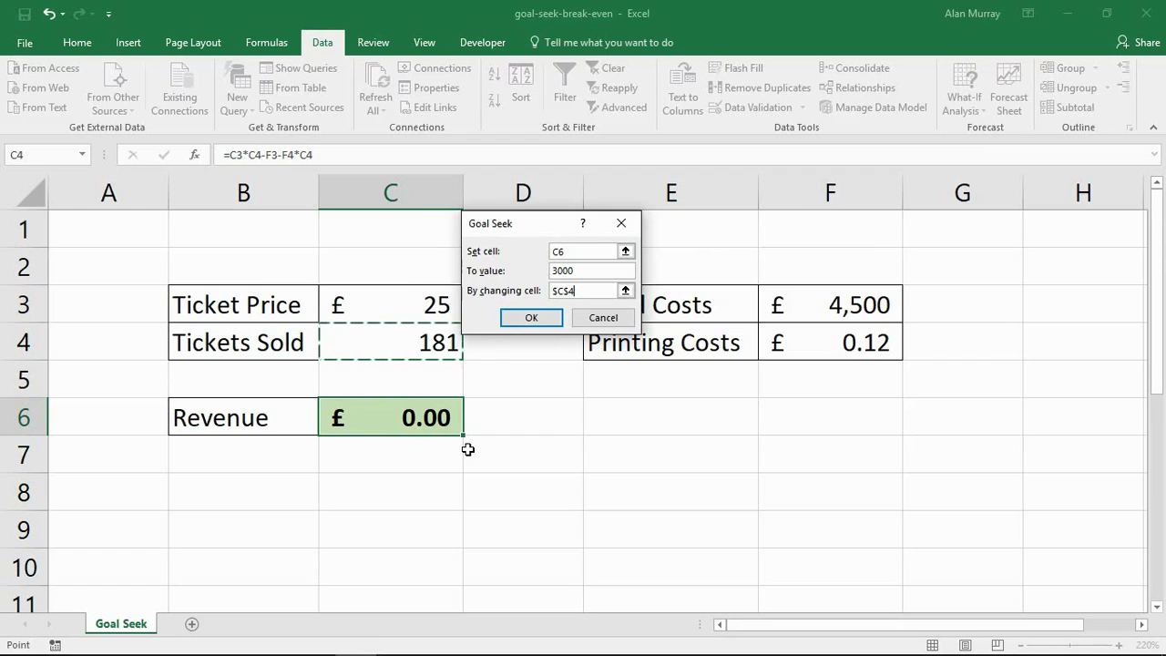
left_click(546, 318)
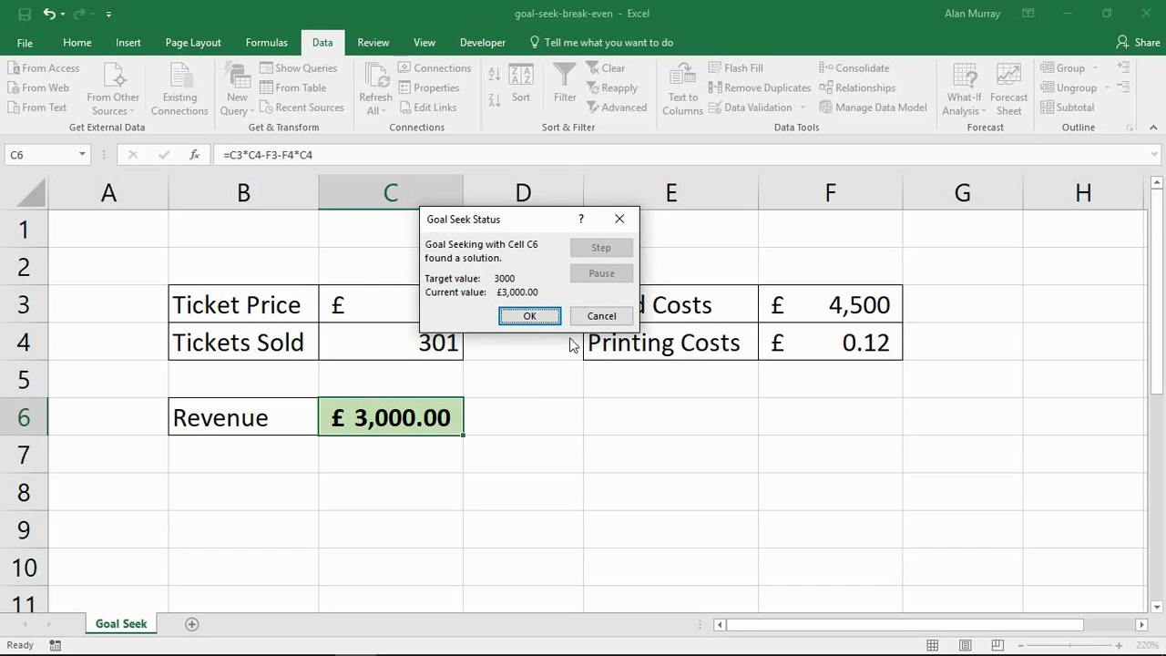
left_click(551, 315)
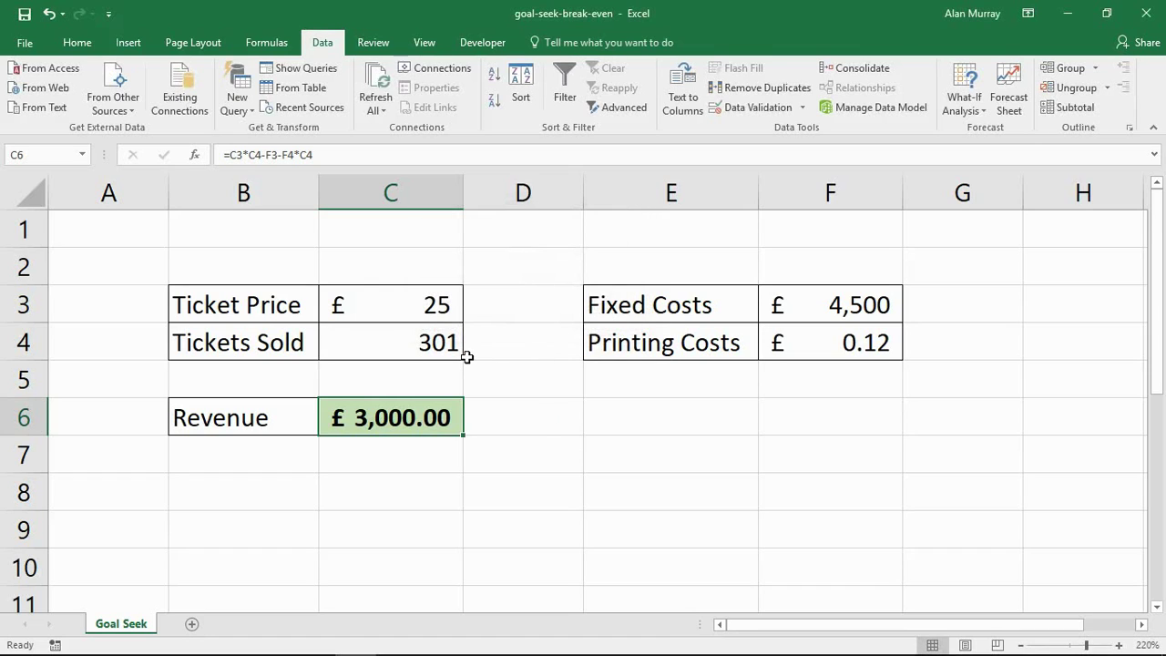